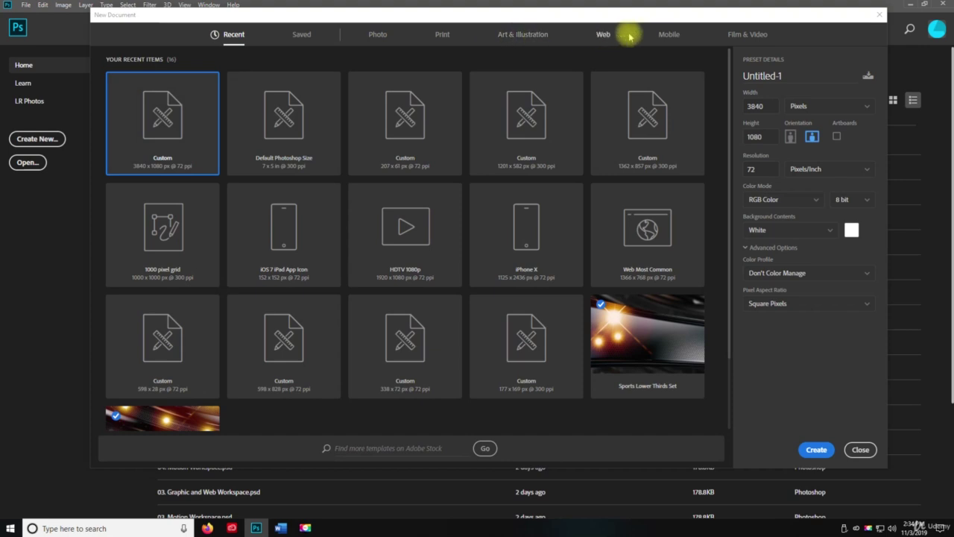
# Create a blank document from the Default Photoshop Size photo preset, 7 x 5 inches at 300 ppi, with the Move tool active.
pyautogui.click(373, 36)
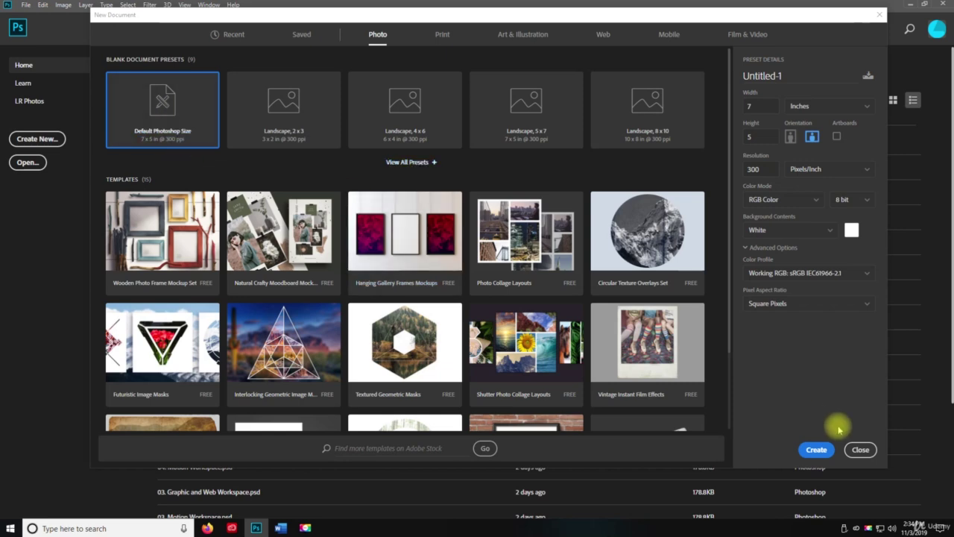
pyautogui.click(816, 449)
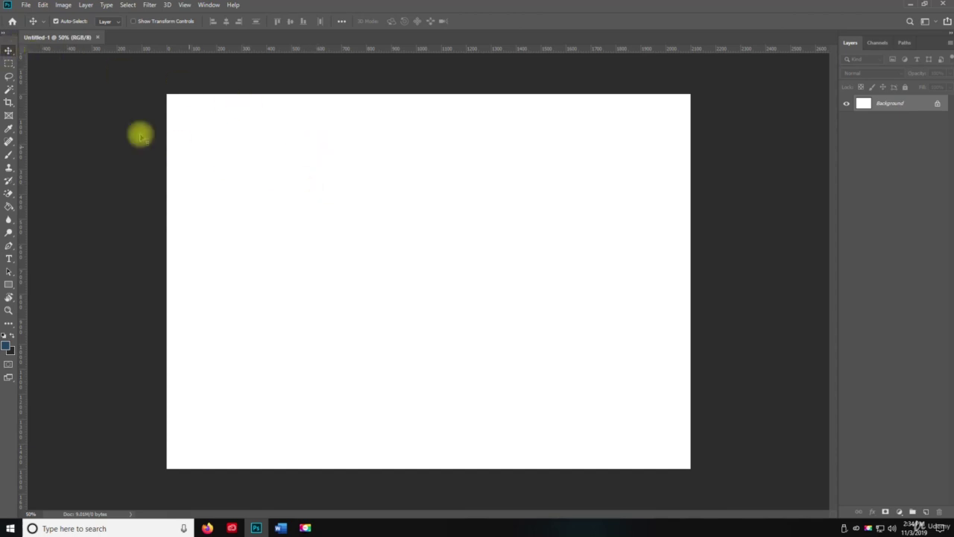
pyautogui.rightClick(9, 51)
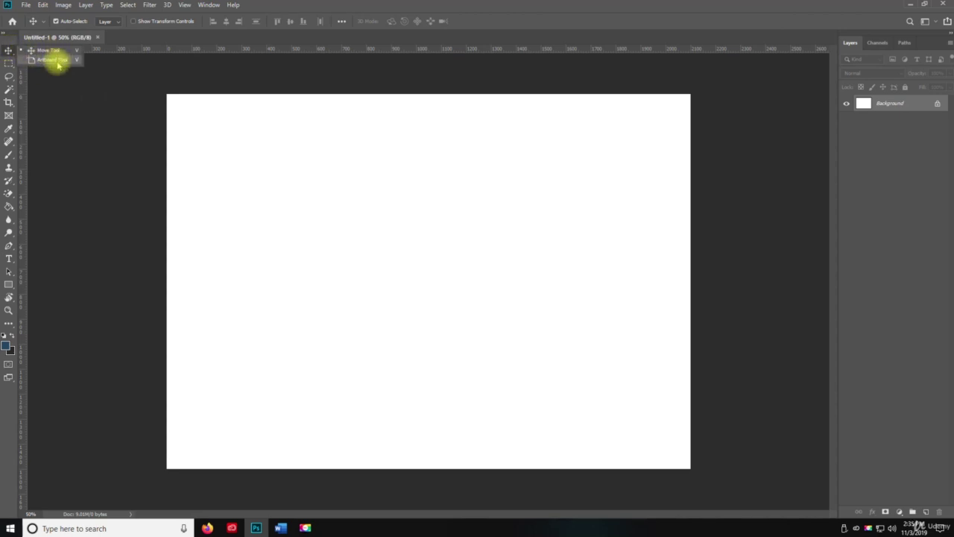
pyautogui.click(8, 50)
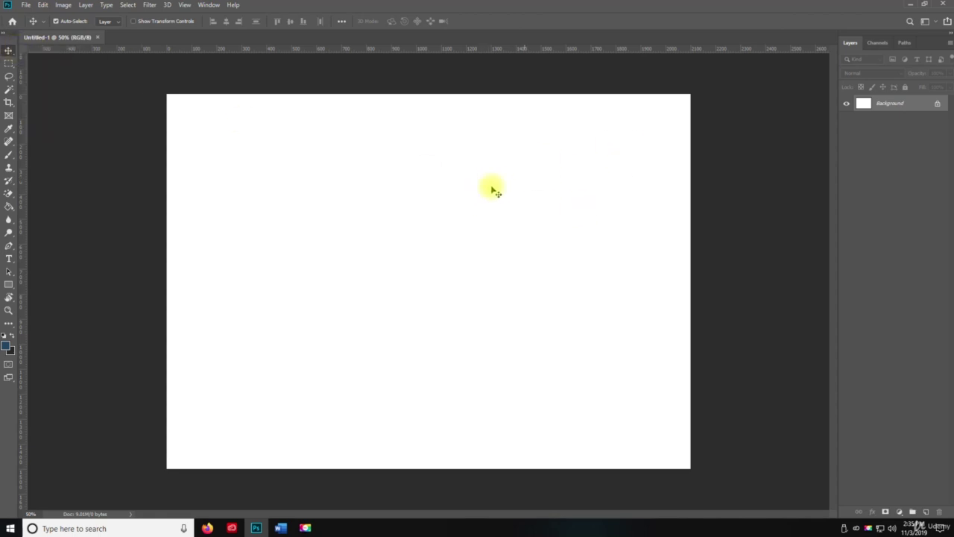
# Draw a blue rectangle of about 974 x 448 px in the canvas's upper-left area and return to the Move tool.
pyautogui.click(9, 285)
pyautogui.moveTo(214, 143); pyautogui.dragTo(448, 252)
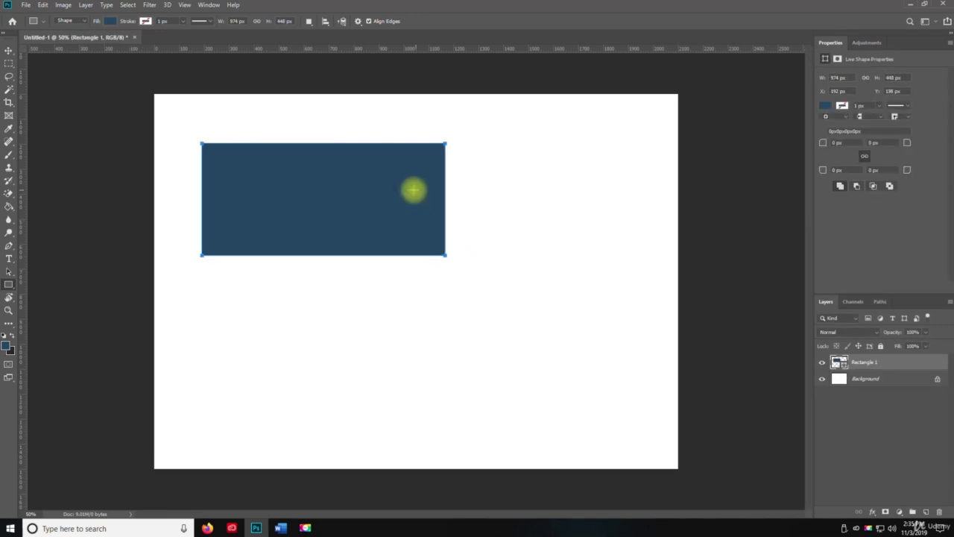
pyautogui.press('v')
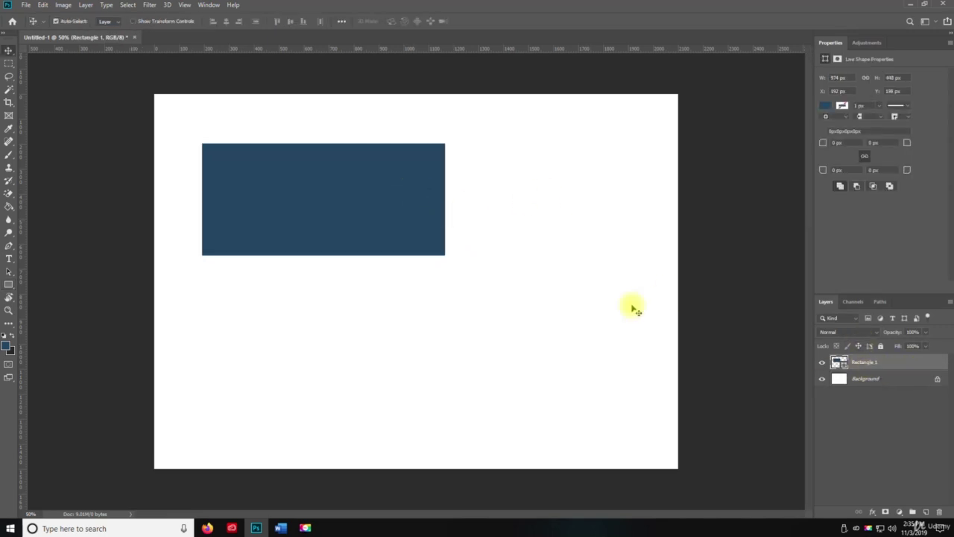
# Duplicate the rectangle vertically, shift the pair left and duplicate it beside itself to form a two-by-two grid.
pyautogui.moveTo(330, 200); pyautogui.dragTo(390, 206)
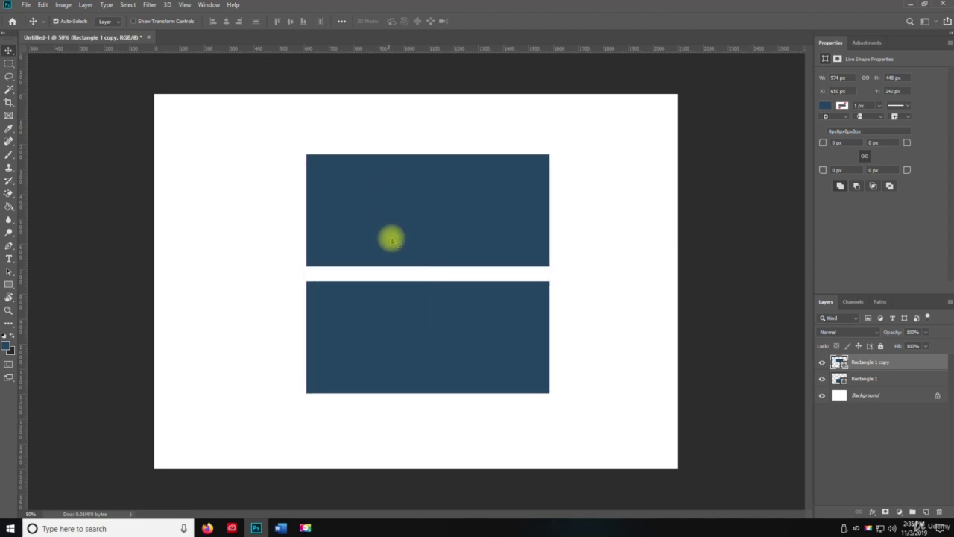
pyautogui.keyDown('shift'); pyautogui.click(879, 378); pyautogui.keyUp('shift')
pyautogui.moveTo(496, 224); pyautogui.dragTo(372, 222)
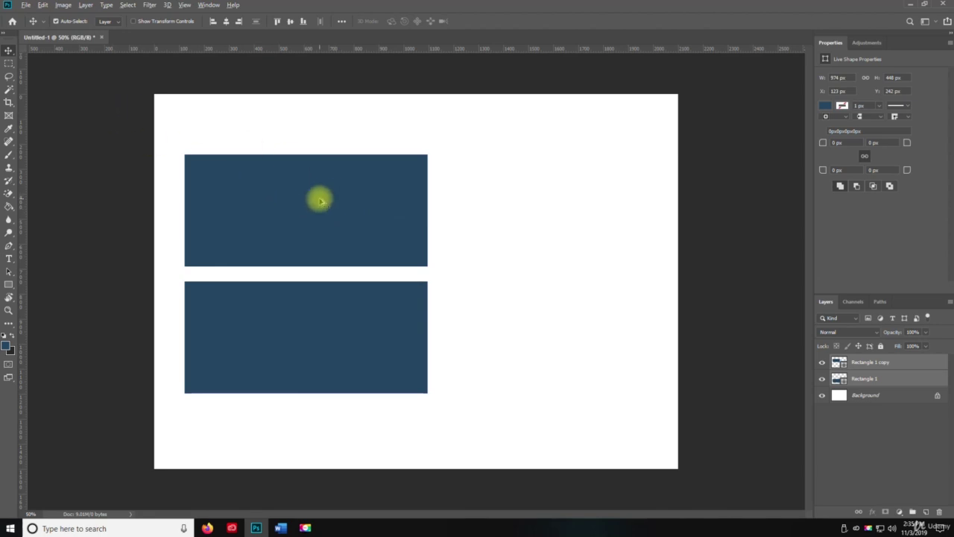
pyautogui.moveTo(319, 199); pyautogui.dragTo(569, 199)
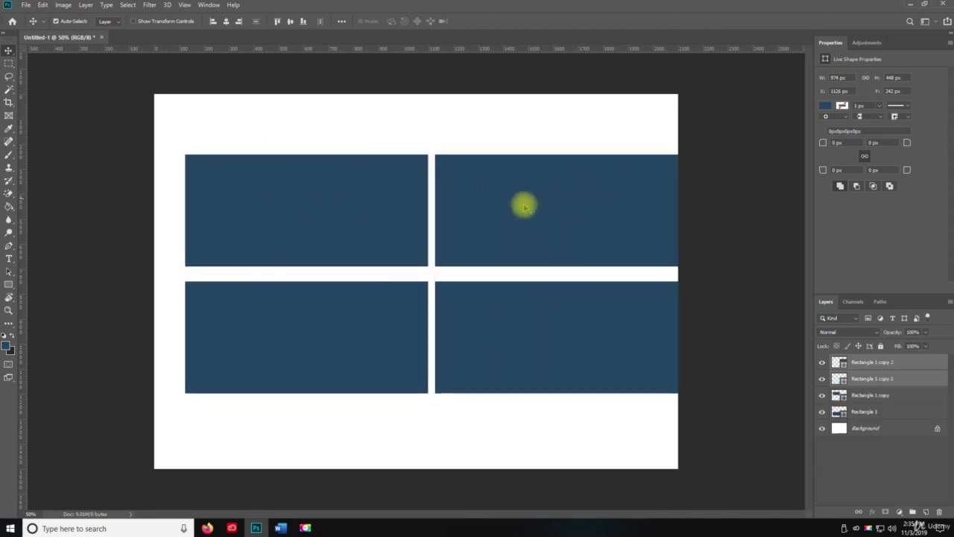
# Center all four rectangles together on the canvas at X 62 px, Y 272 px, and show their distances to the canvas edges.
pyautogui.click(876, 363)
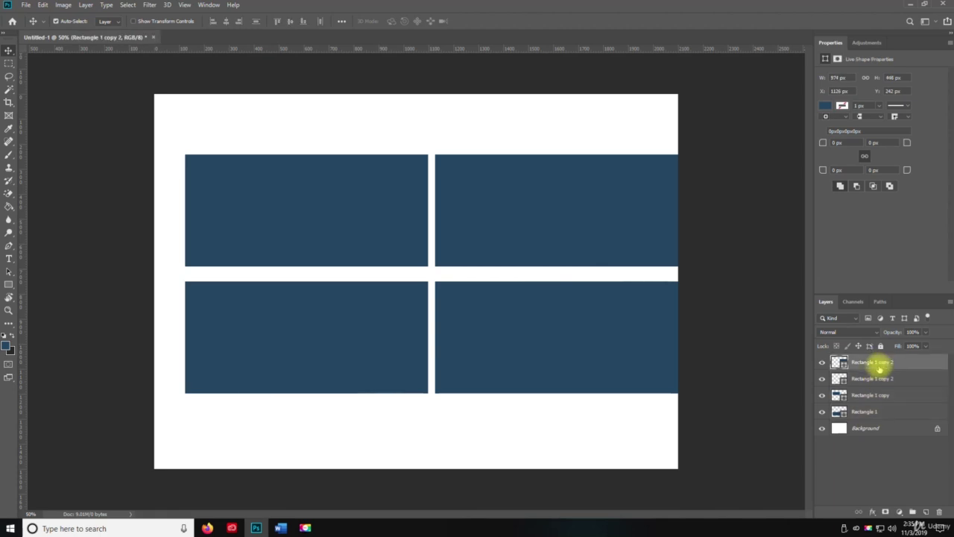
pyautogui.keyDown('shift'); pyautogui.click(876, 411); pyautogui.keyUp('shift')
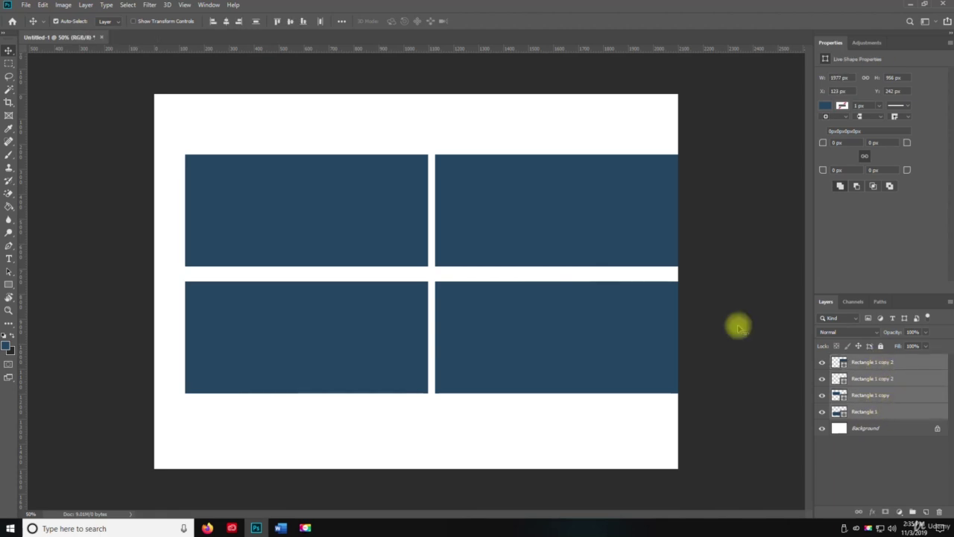
pyautogui.moveTo(397, 208)
pyautogui.mouseDown()
pyautogui.moveTo(379, 202)
pyautogui.moveTo(385, 219)
pyautogui.mouseUp()
pyautogui.press('ctrl')
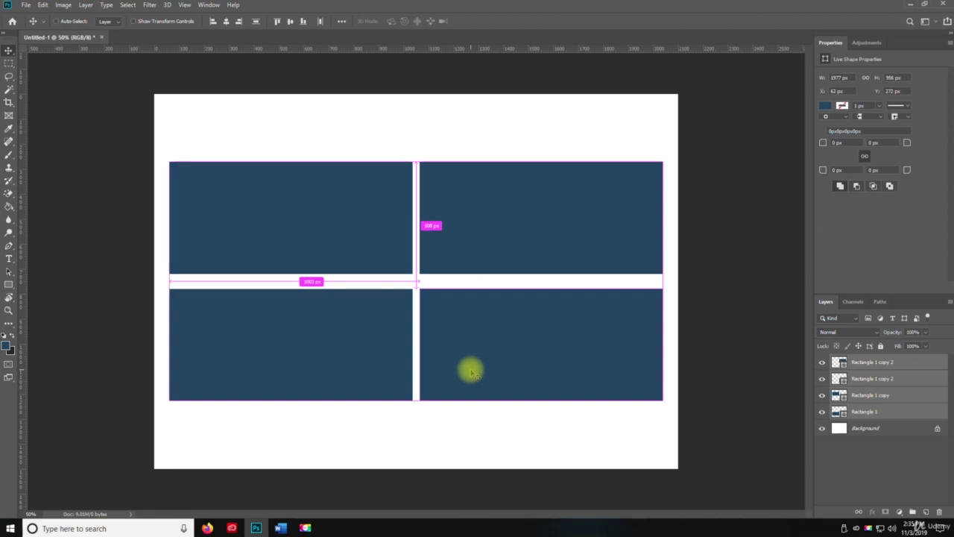
pyautogui.moveTo(419, 447)
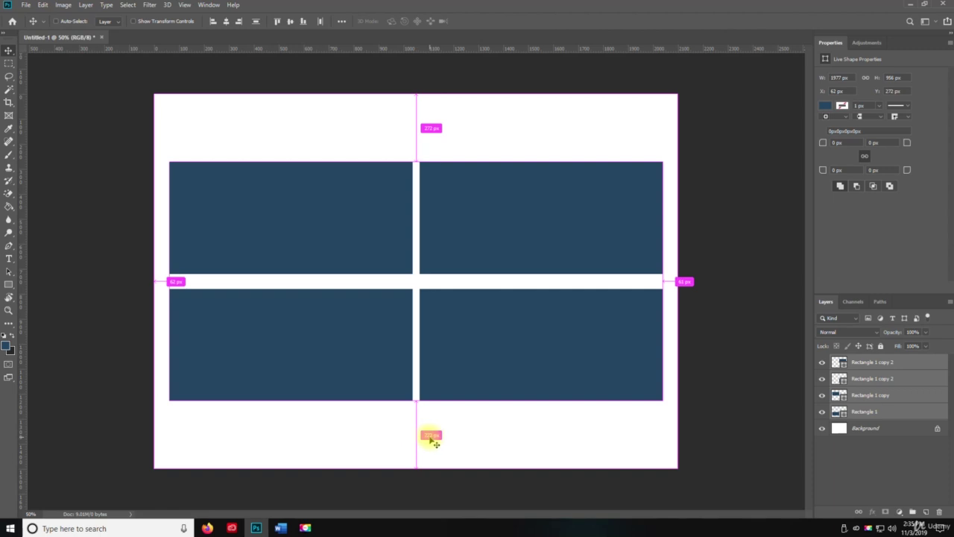
pyautogui.moveTo(430, 424); pyautogui.dragTo(405, 389)
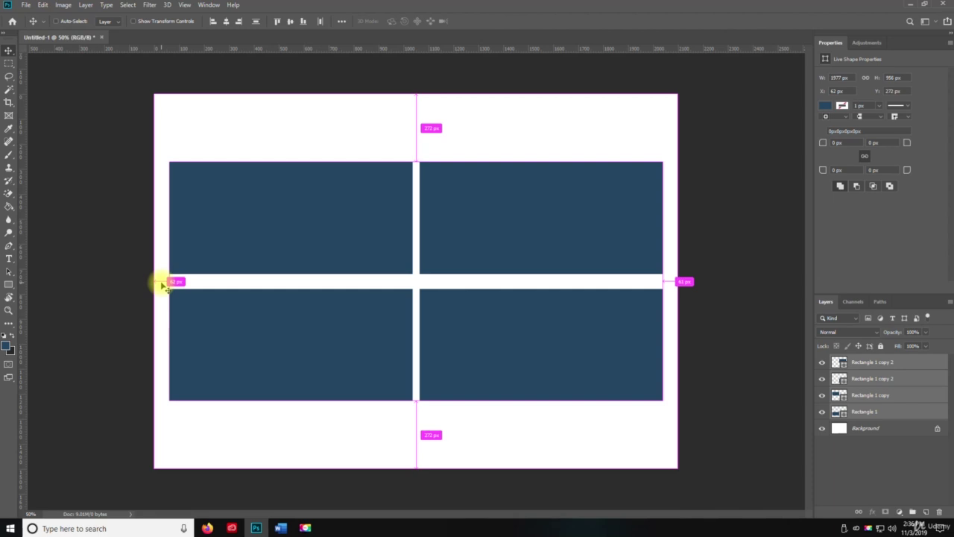
# Draw an artboard of about 2116 x 1500 px around the whole canvas with the Artboard tool.
pyautogui.rightClick(9, 55)
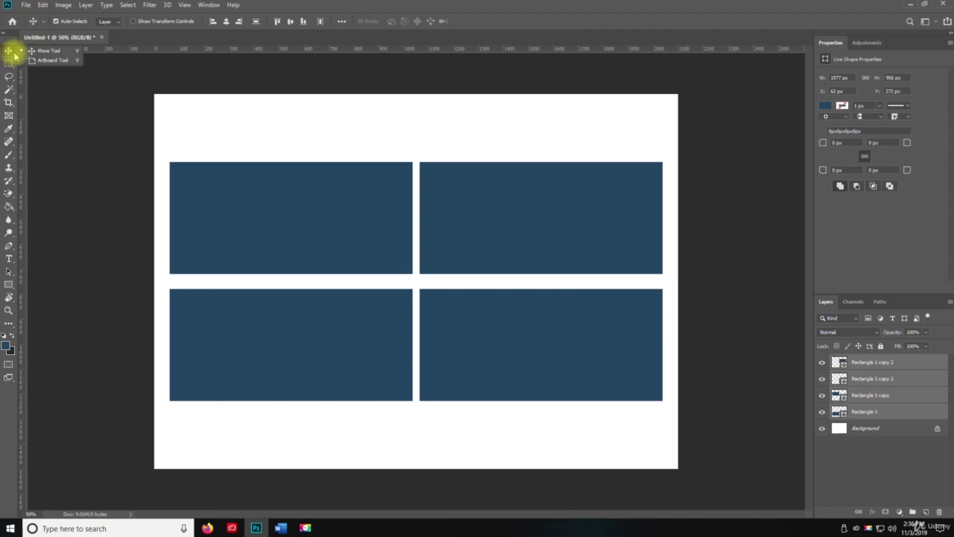
pyautogui.click(6, 51)
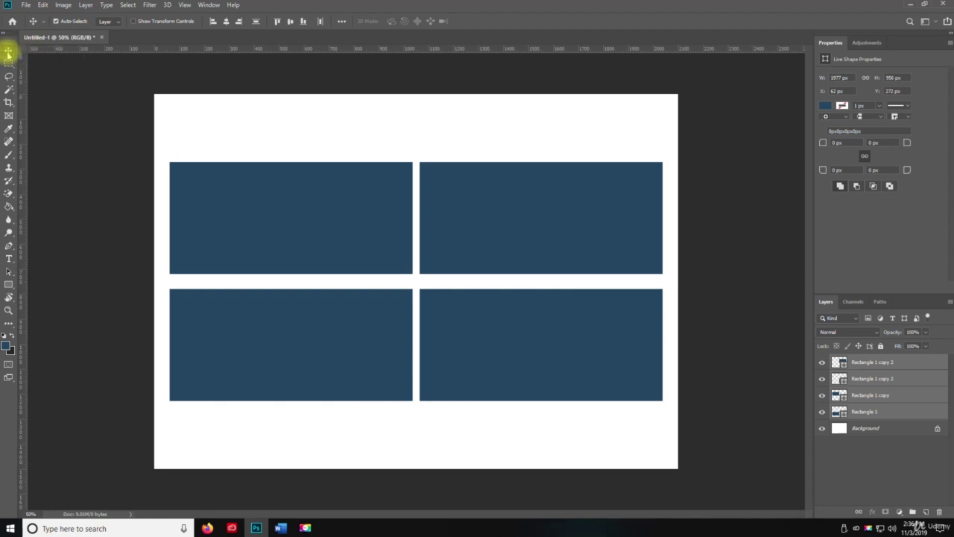
pyautogui.rightClick(8, 53)
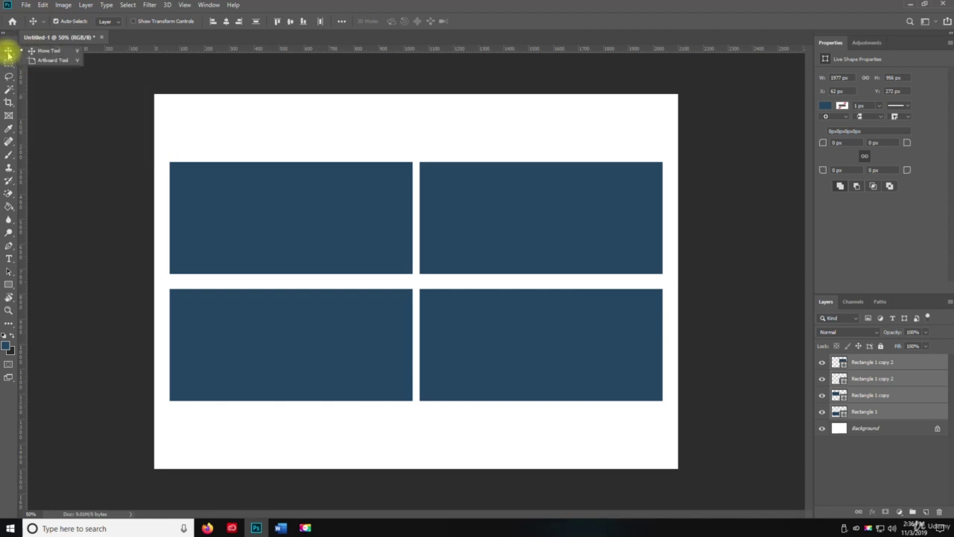
pyautogui.click(39, 61)
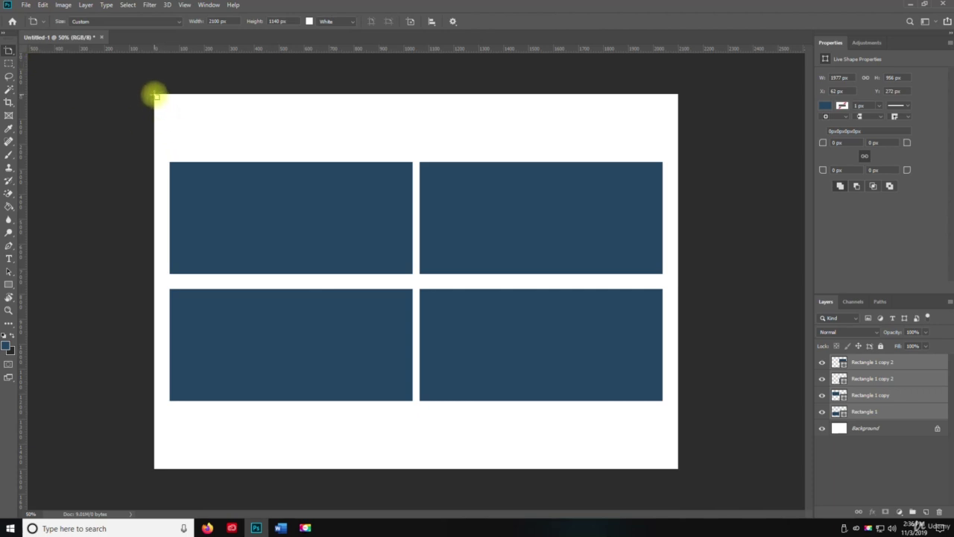
pyautogui.moveTo(155, 95); pyautogui.dragTo(681, 467)
pyautogui.rightClick(681, 468)
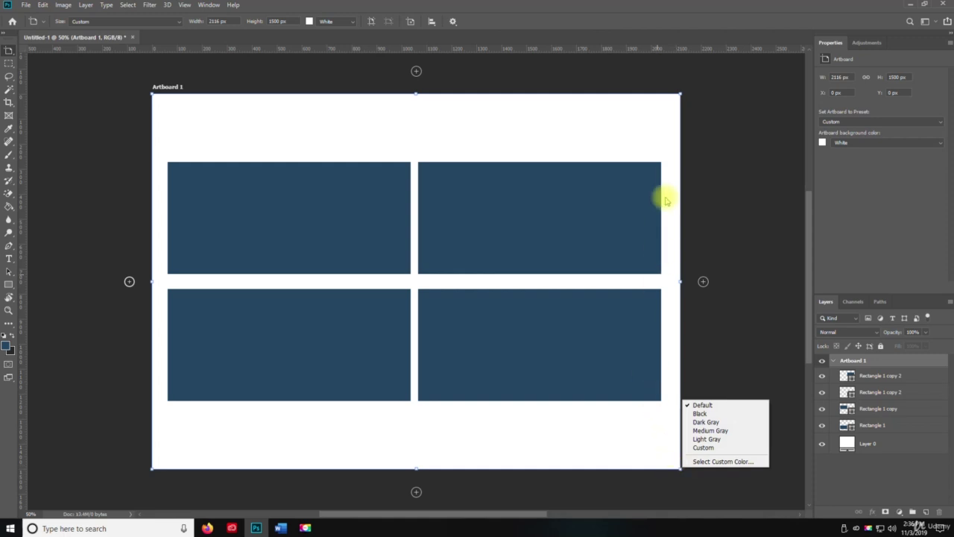
pyautogui.click(702, 300)
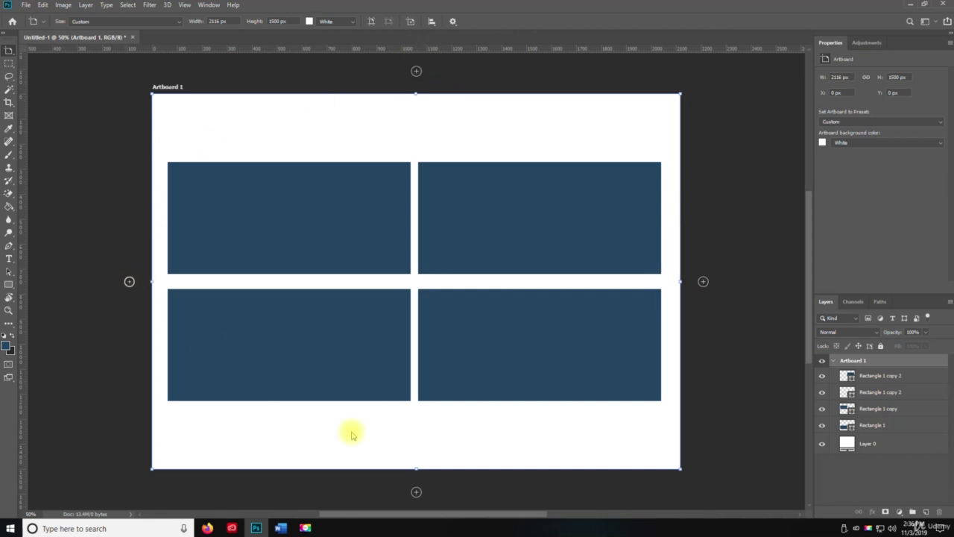
# Add three same-size blank artboards in a row to the right of Artboard 1.
pyautogui.click(704, 282)
pyautogui.click(704, 281)
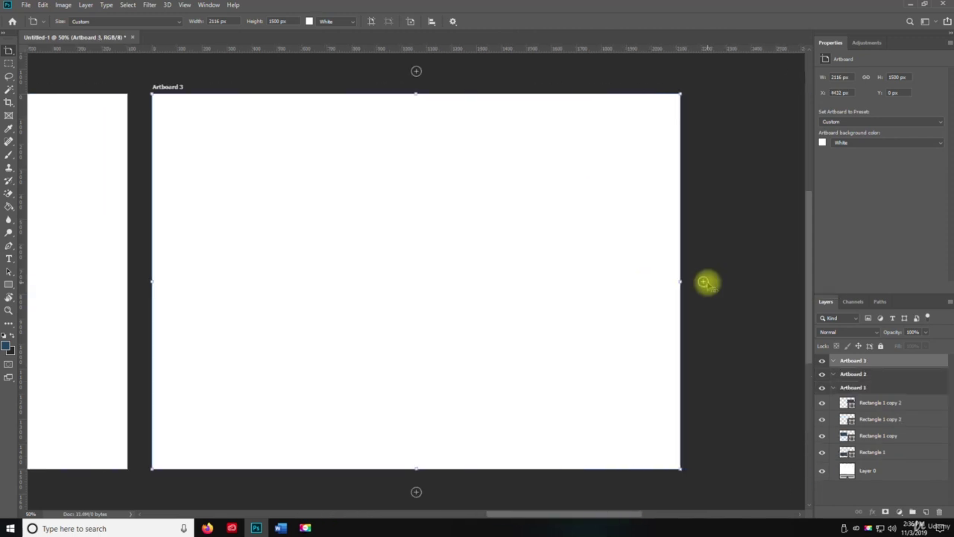
pyautogui.click(703, 282)
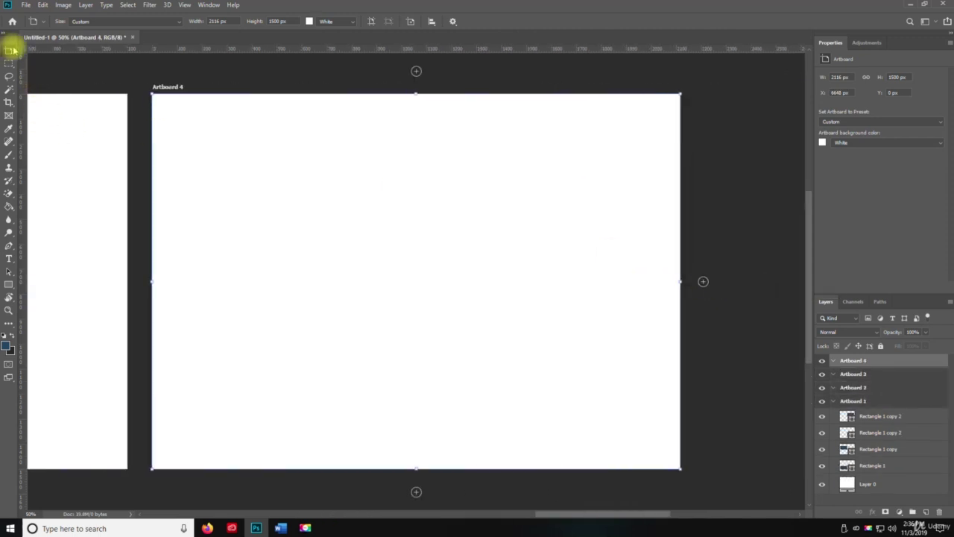
# Look over the row of four artboards at a smaller zoom, returning to Artboard 1 with the rectangle grid.
pyautogui.press('v')
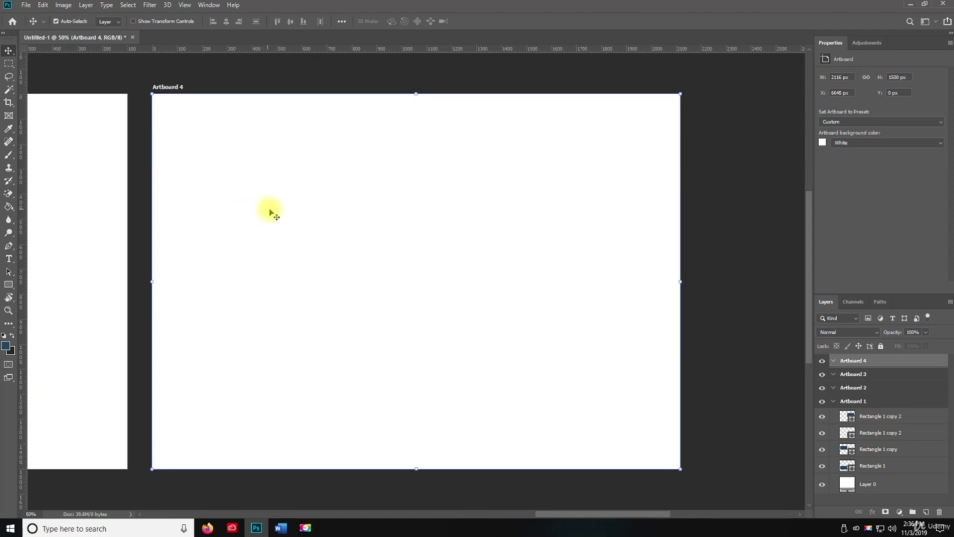
pyautogui.press('z')
pyautogui.moveTo(274, 209); pyautogui.dragTo(622, 197)
pyautogui.press('space')
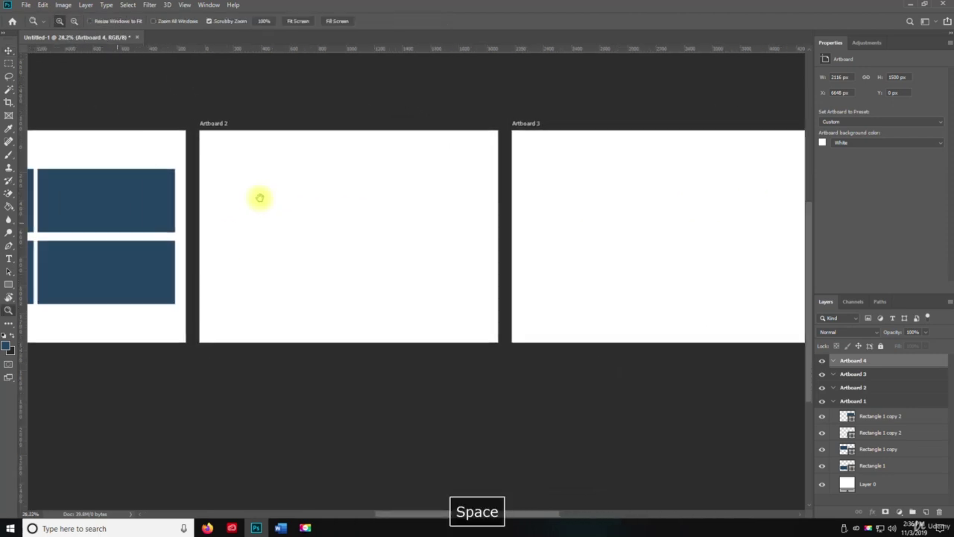
pyautogui.moveTo(257, 198); pyautogui.dragTo(415, 167)
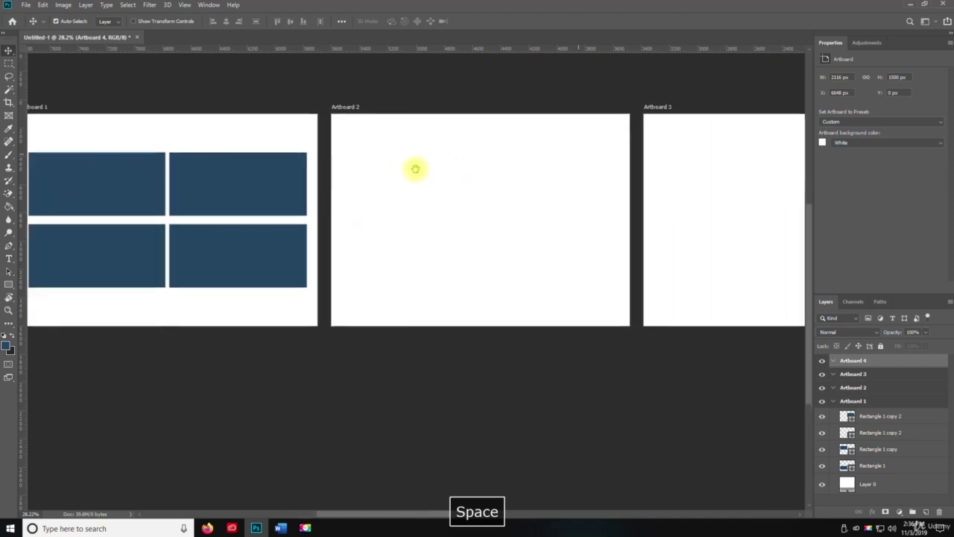
pyautogui.moveTo(579, 183); pyautogui.dragTo(664, 181)
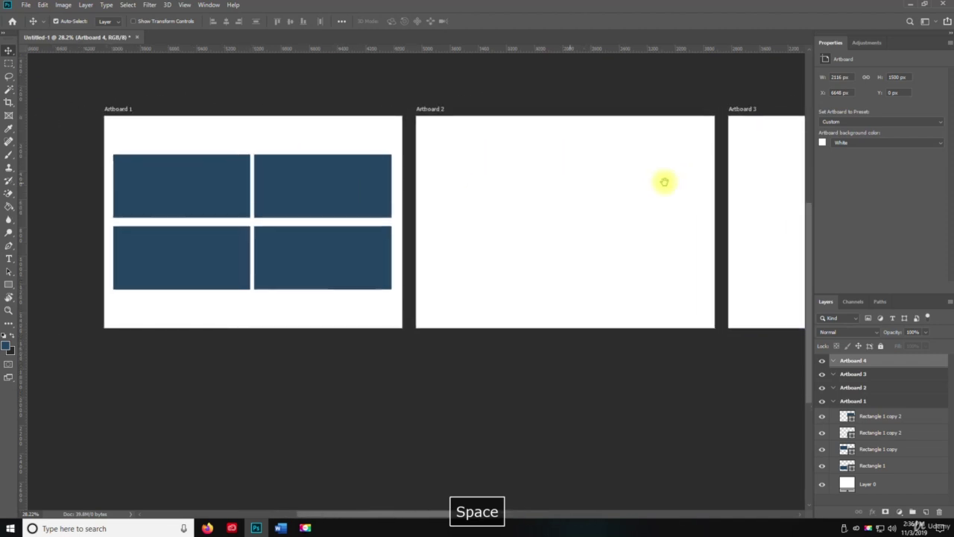
pyautogui.moveTo(205, 192); pyautogui.dragTo(270, 166)
pyautogui.moveTo(614, 171); pyautogui.dragTo(205, 183)
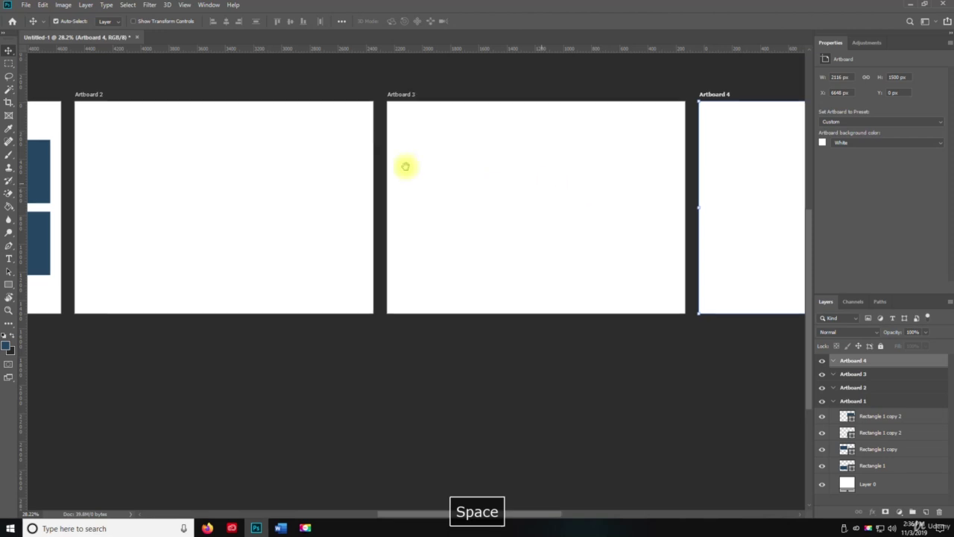
pyautogui.moveTo(404, 166); pyautogui.dragTo(589, 148)
pyautogui.moveTo(141, 164); pyautogui.dragTo(446, 172)
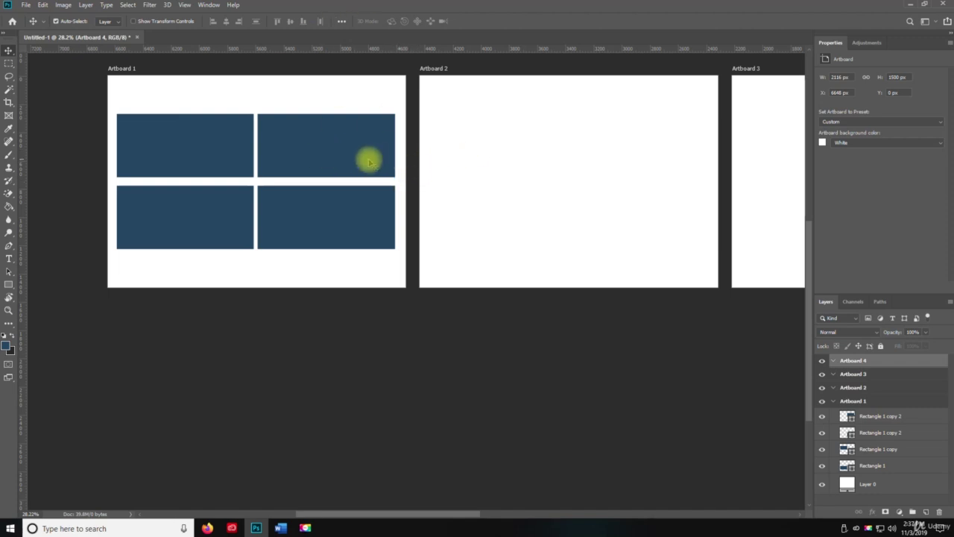
# Shift Artboard 1's upper-right rectangle to the left, and undo that move together with the last two added artboards.
pyautogui.moveTo(359, 164); pyautogui.dragTo(287, 158)
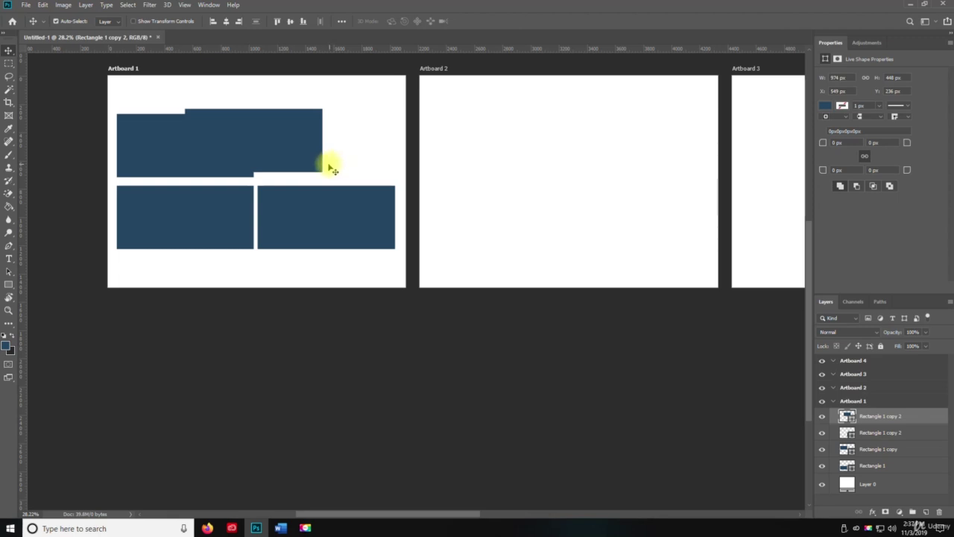
pyautogui.hotkey('ctrl', 'z')
pyautogui.hotkey('ctrl', 'z')
pyautogui.hotkey('ctrl', 'z')
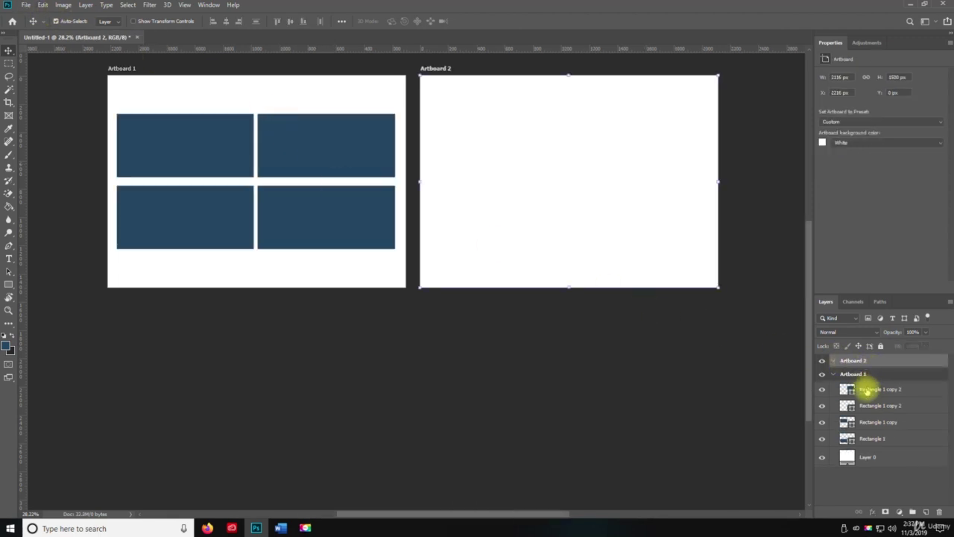
# Duplicate all four rectangles from Artboard 1 onto Artboard 2 at the matching position, X 62 px and Y 272 px.
pyautogui.click(867, 389)
pyautogui.keyDown('shift'); pyautogui.click(869, 438); pyautogui.keyUp('shift')
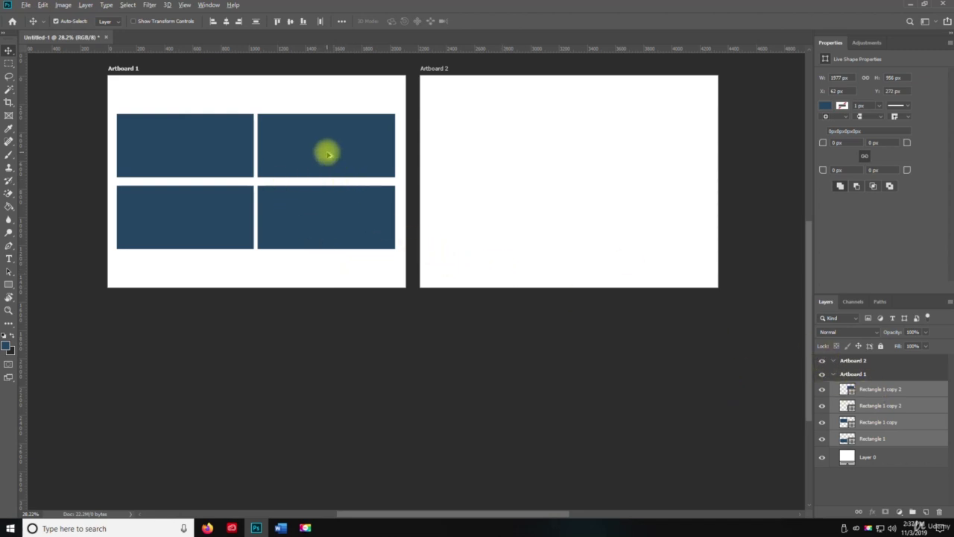
pyautogui.moveTo(328, 154); pyautogui.dragTo(520, 254)
pyautogui.press('space')
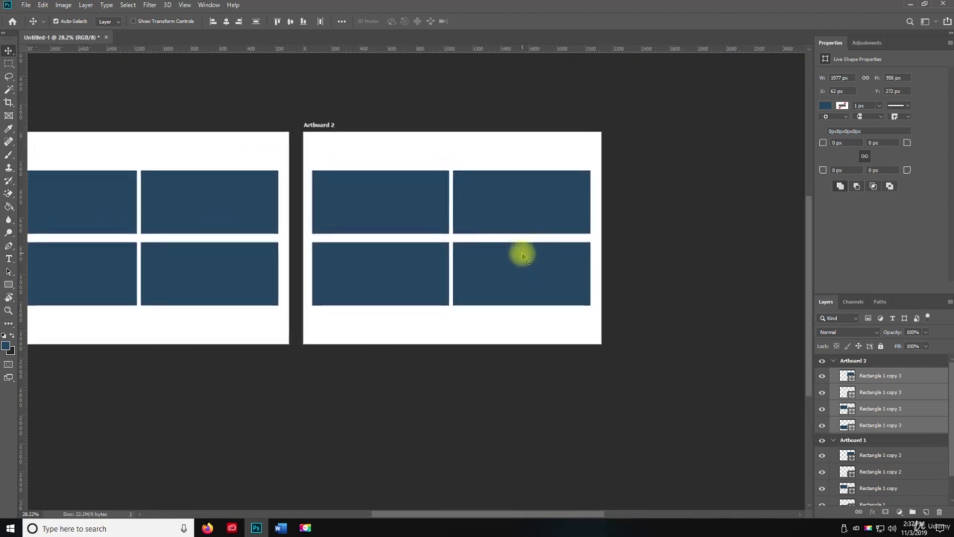
# Move Artboard 2 slightly right to about X 2248 px with the Artboard tool, and switch back to the Move tool.
pyautogui.moveTo(9, 50); pyautogui.dragTo(52, 68)
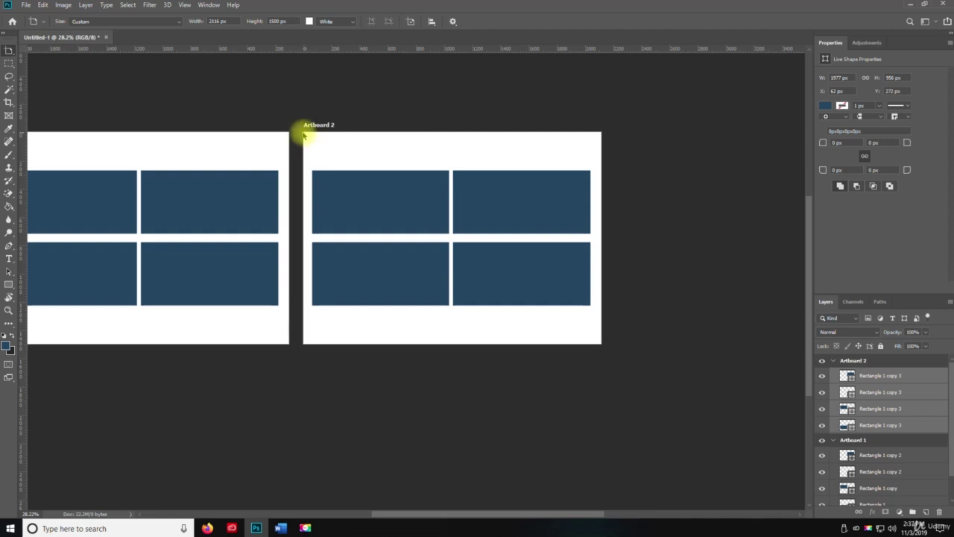
pyautogui.moveTo(304, 136)
pyautogui.mouseDown()
pyautogui.moveTo(346, 202)
pyautogui.moveTo(307, 136)
pyautogui.mouseUp()
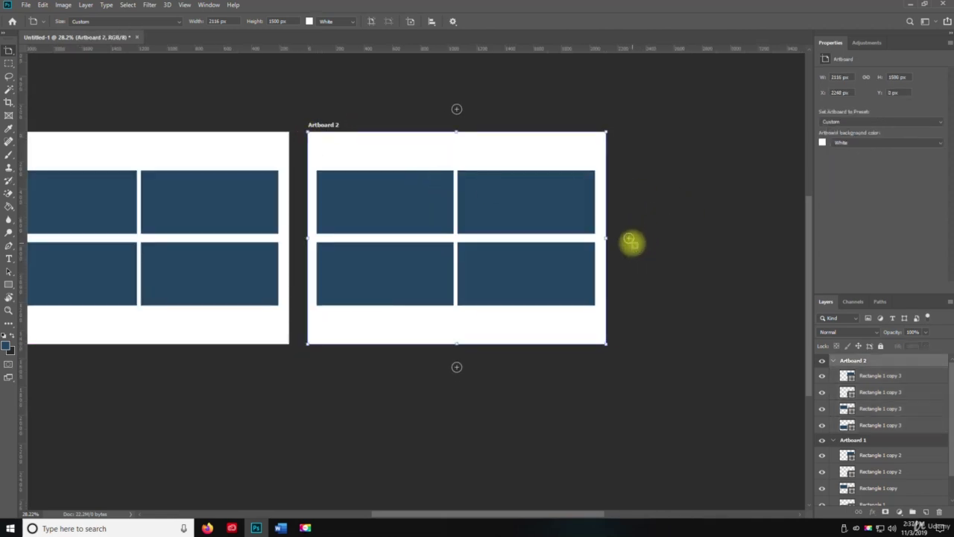
pyautogui.press('v')
pyautogui.click(341, 146)
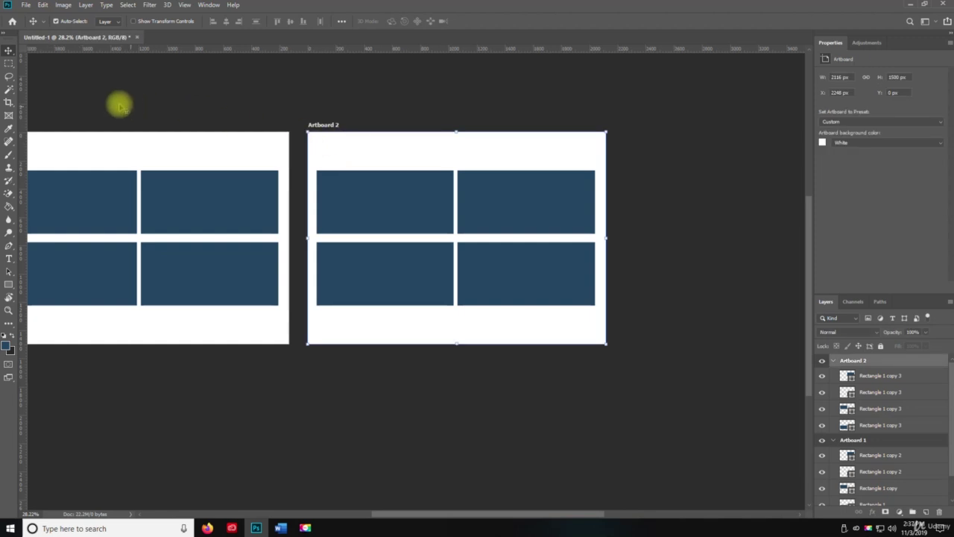
# Add two blank 2116 x 1500 px artboards, Artboard 3 and Artboard 4, in a row to the right of Artboard 2.
pyautogui.rightClick(11, 53)
pyautogui.click(60, 68)
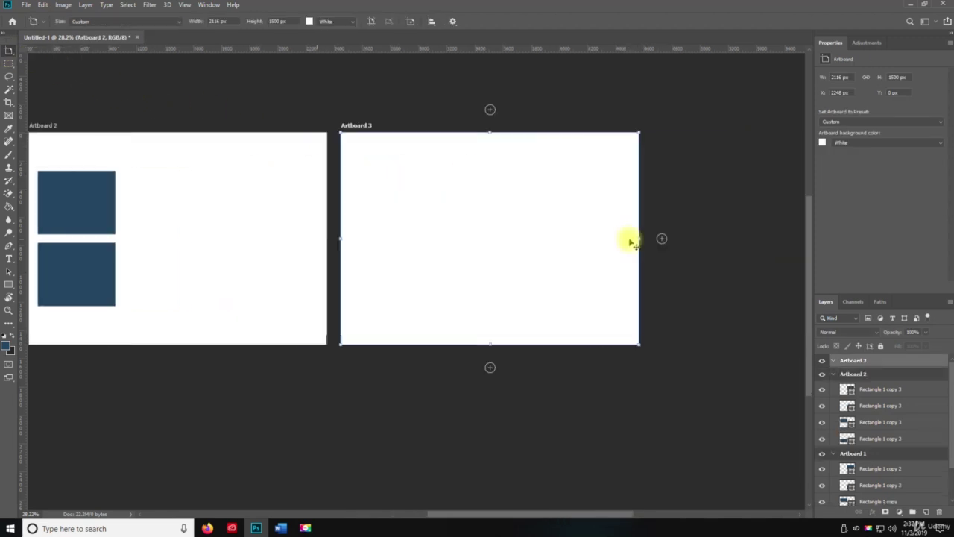
pyautogui.click(628, 238)
pyautogui.click(628, 238)
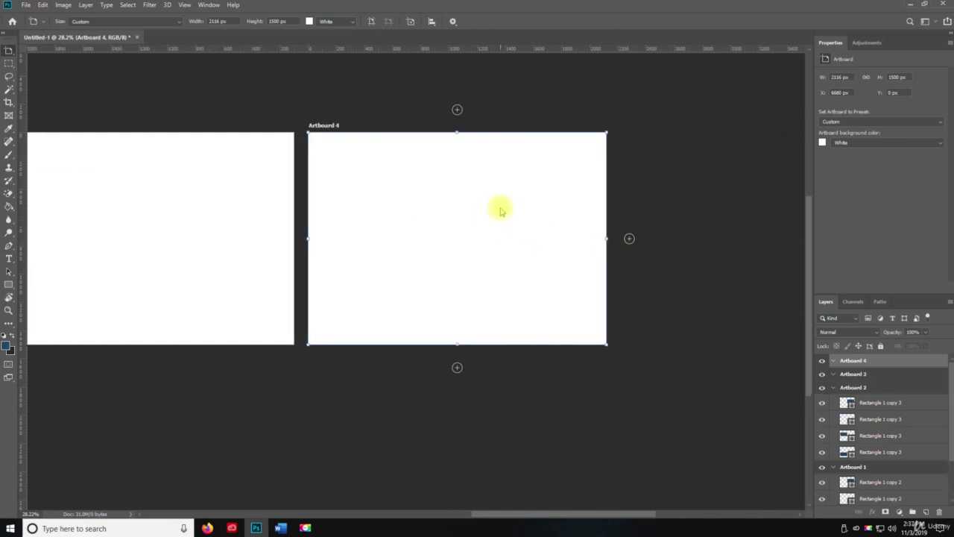
# Duplicate Artboard 2's four rectangles onto Artboard 3 and Artboard 4, placing the Artboard 4 copies at about X 45 px, Y 272 px.
pyautogui.press('z')
pyautogui.keyDown('alt'); pyautogui.click(407, 243); pyautogui.keyUp('alt')
pyautogui.keyDown('alt'); pyautogui.click(276, 236); pyautogui.keyUp('alt')
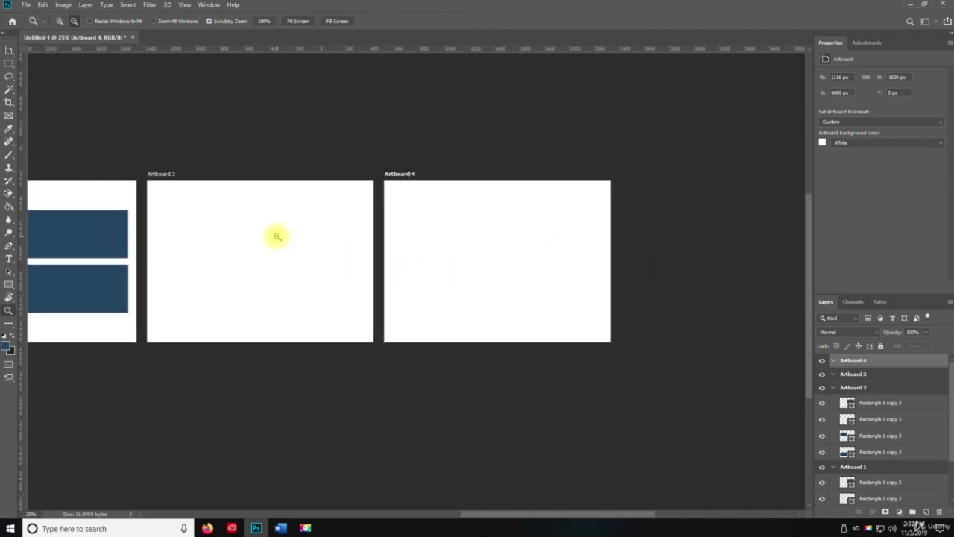
pyautogui.press('space')
pyautogui.moveTo(289, 231); pyautogui.dragTo(390, 167)
pyautogui.press('v')
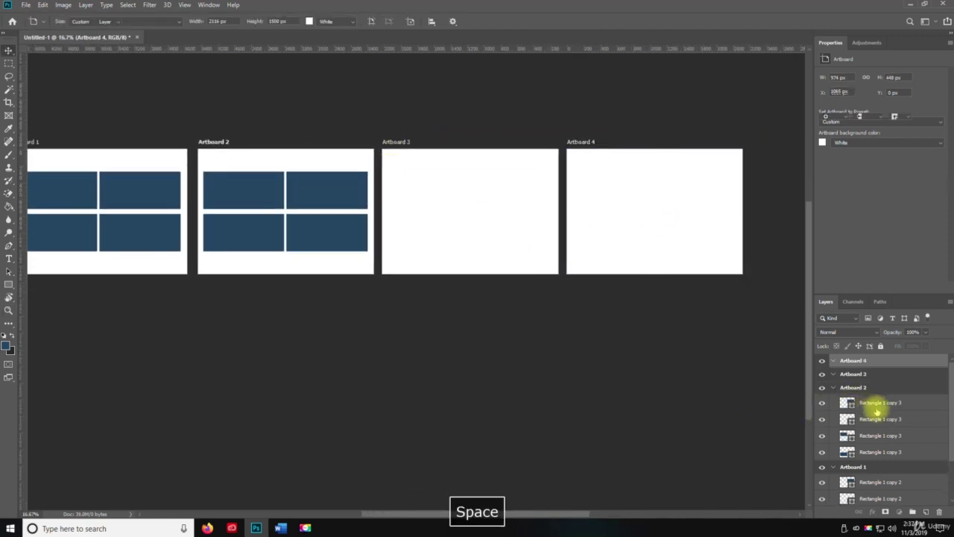
pyautogui.click(879, 402)
pyautogui.keyDown('shift'); pyautogui.click(881, 451); pyautogui.keyUp('shift')
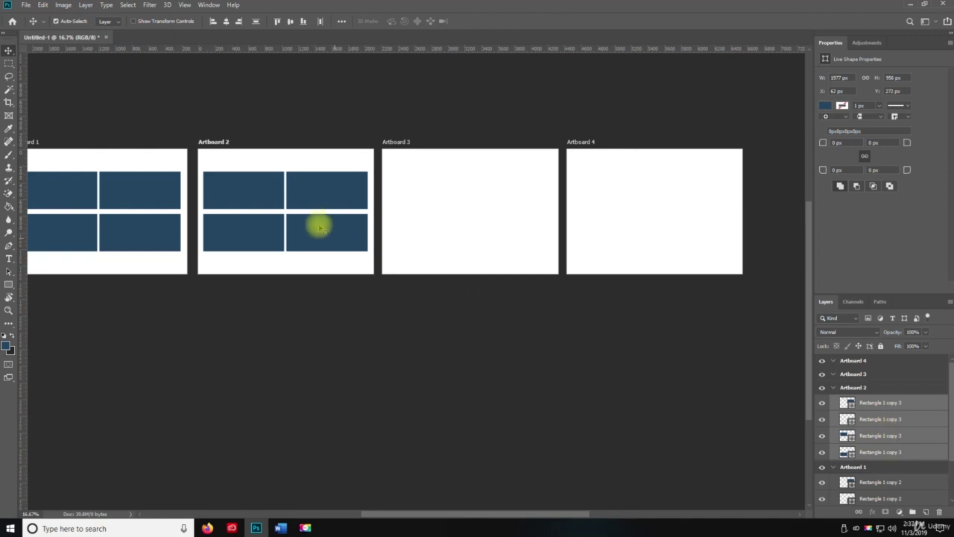
pyautogui.moveTo(312, 193); pyautogui.dragTo(664, 196)
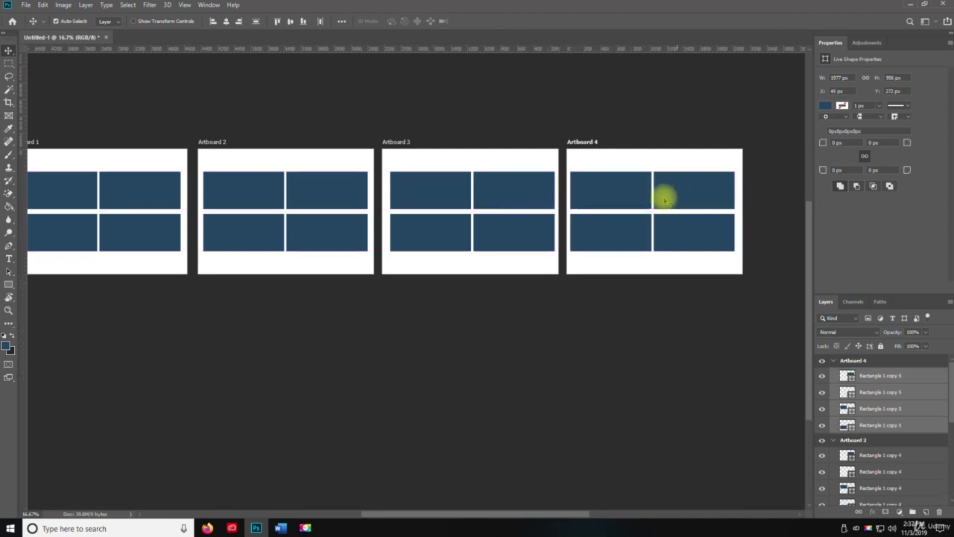
pyautogui.press('space')
pyautogui.moveTo(122, 196); pyautogui.dragTo(168, 153)
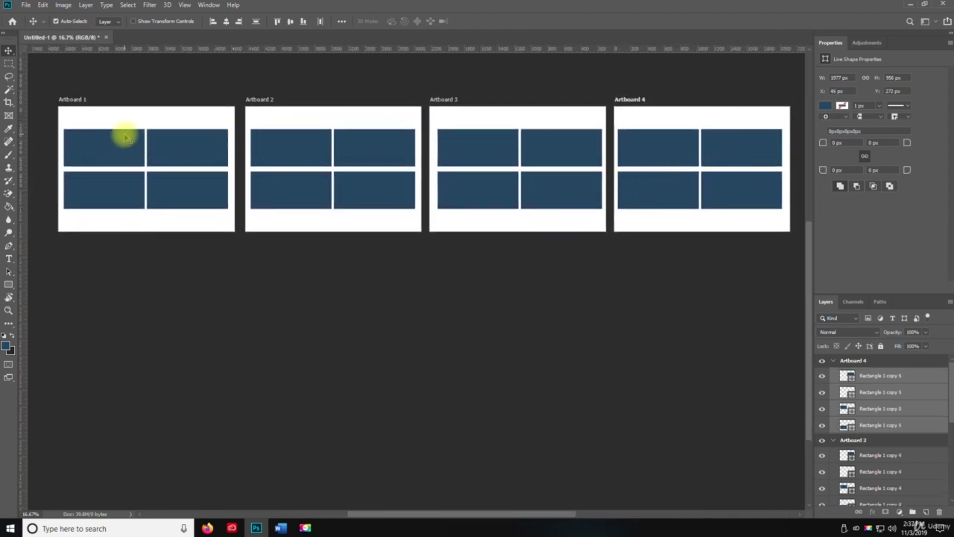